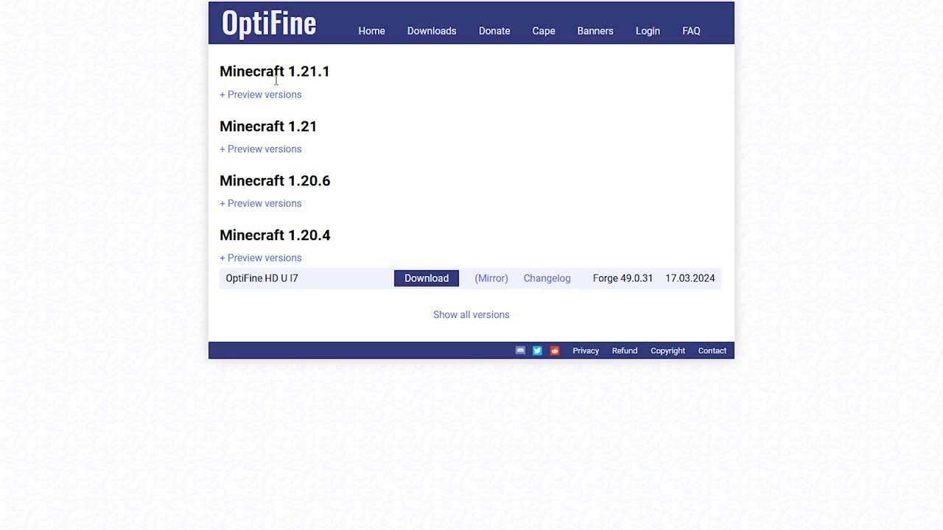
List all OptiFine 1.21.1 preview versions and open the HD U J1 pre9 mirror download page
click(250, 96)
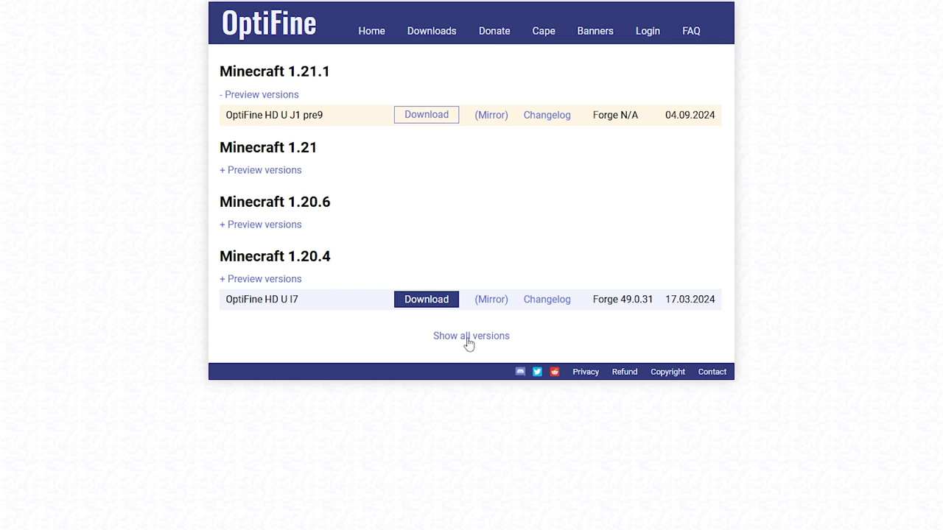
click(445, 337)
scroll(423, 297, down, 12)
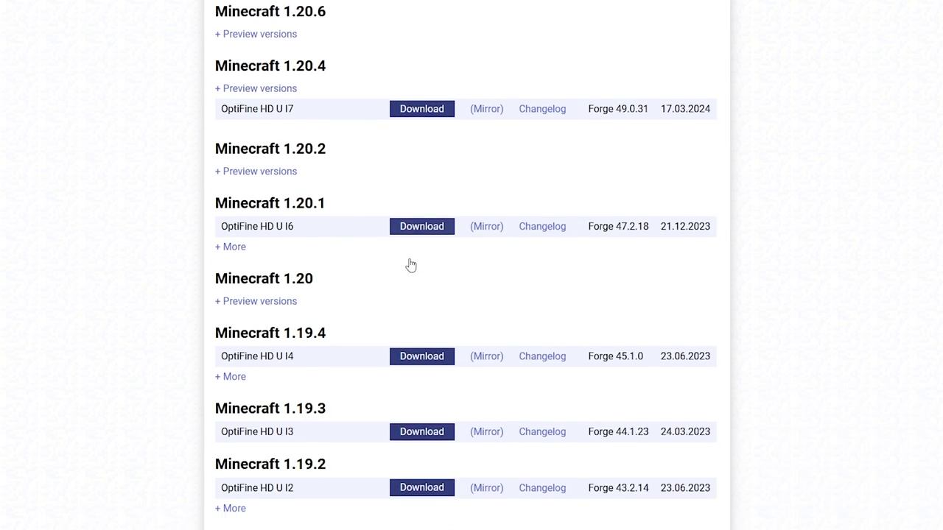
scroll(356, 230, up, 12)
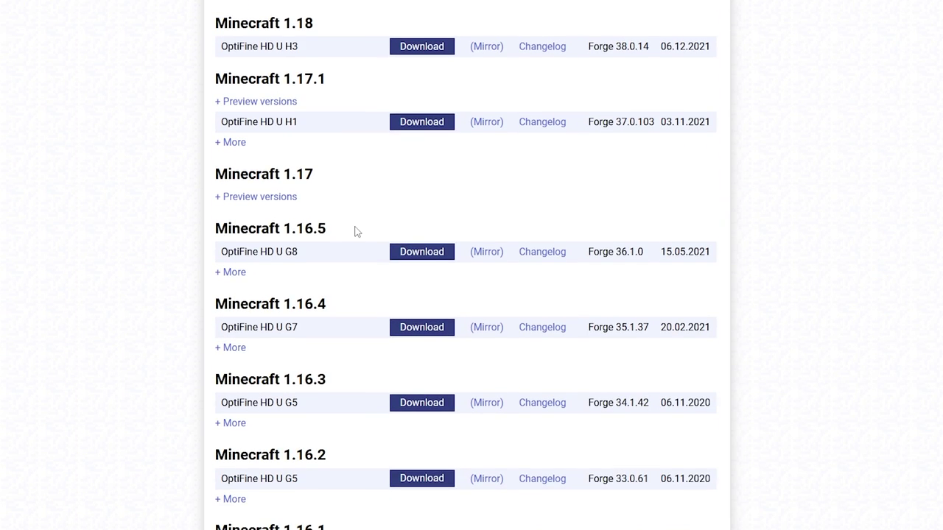
scroll(356, 232, up, 1)
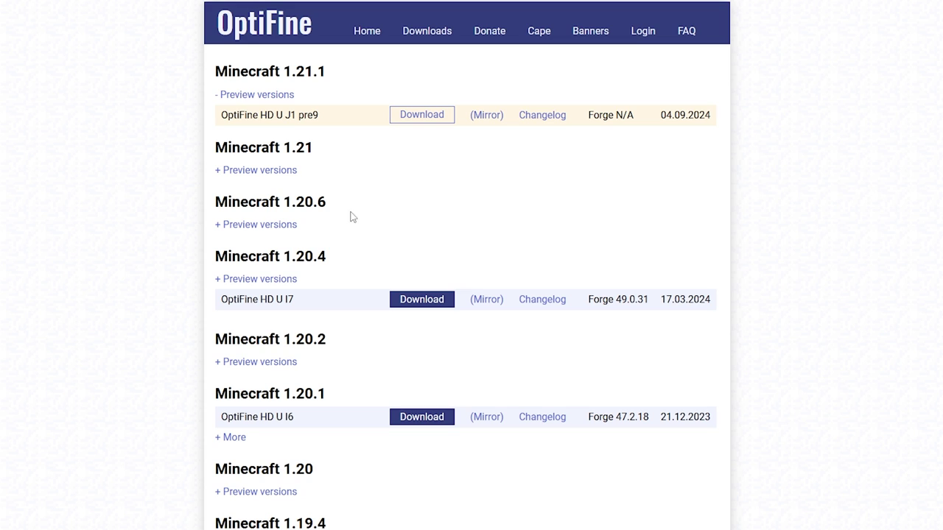
drag(282, 72, 333, 73)
click(329, 71)
click(485, 118)
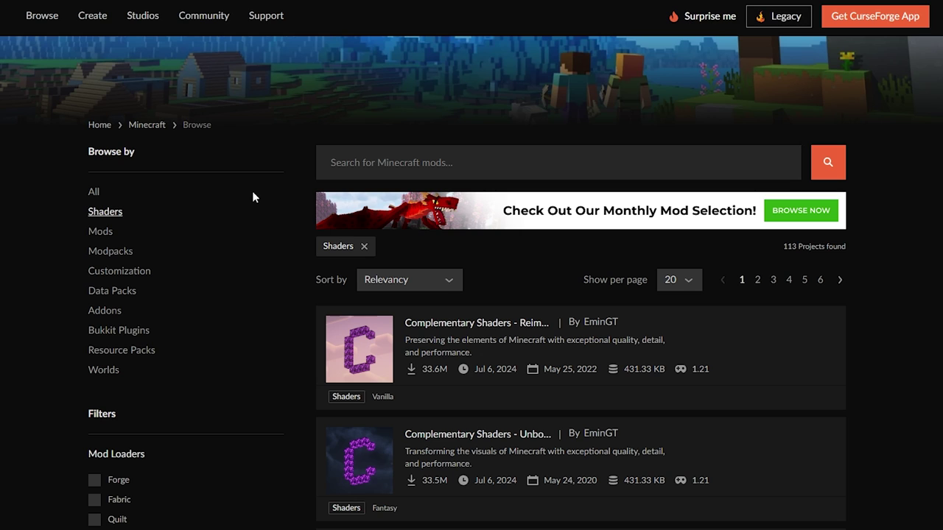
Filter the CurseForge shader listing to game version 1.21.1 and scroll down to BSL Shaders - Original
scroll(252, 197, down, 4)
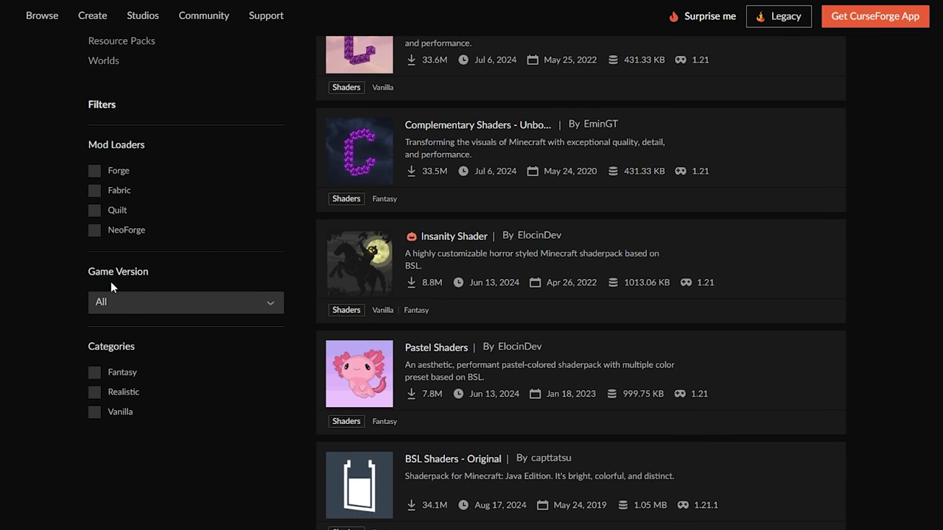
click(127, 308)
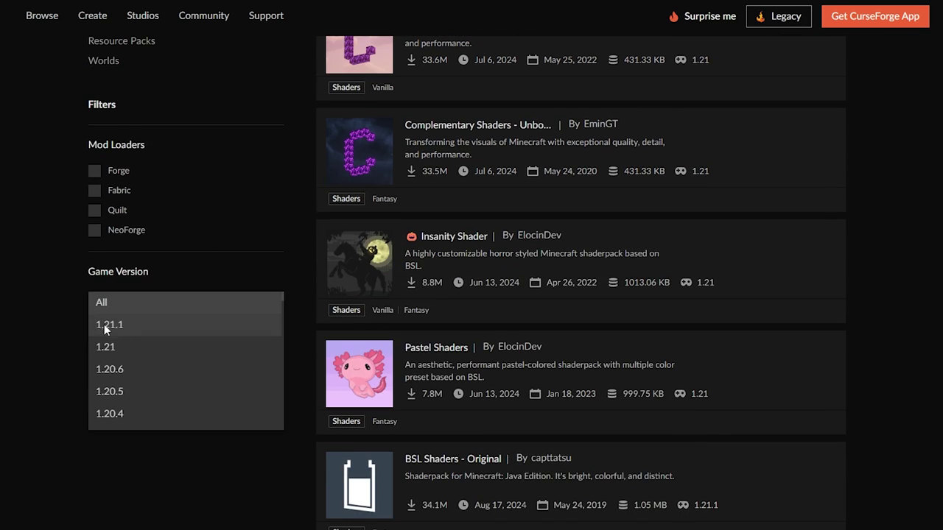
click(111, 328)
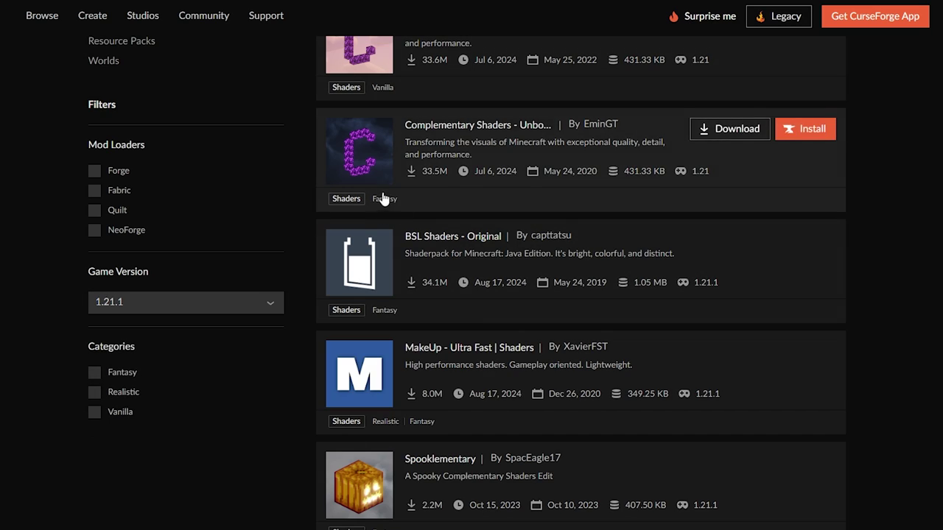
scroll(368, 210, up, 2)
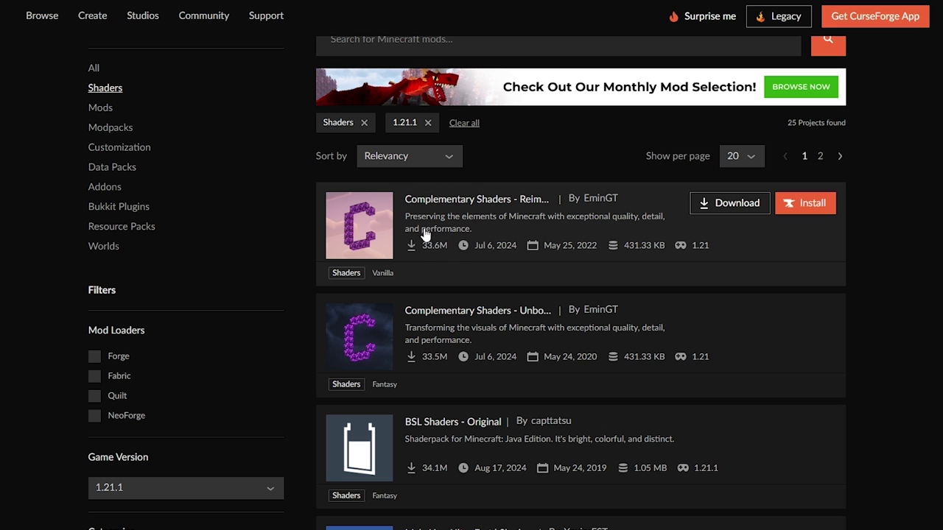
scroll(412, 217, down, 2)
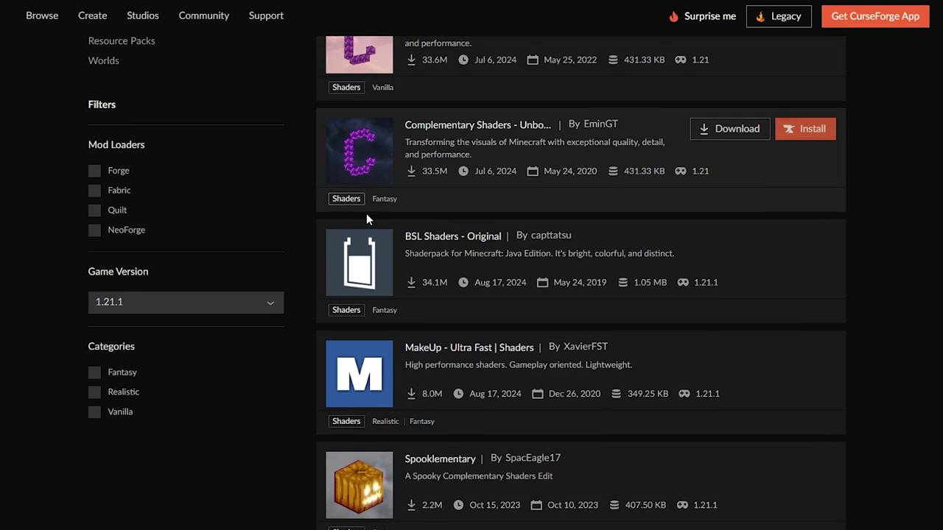
scroll(366, 213, down, 4)
scroll(339, 192, down, 1)
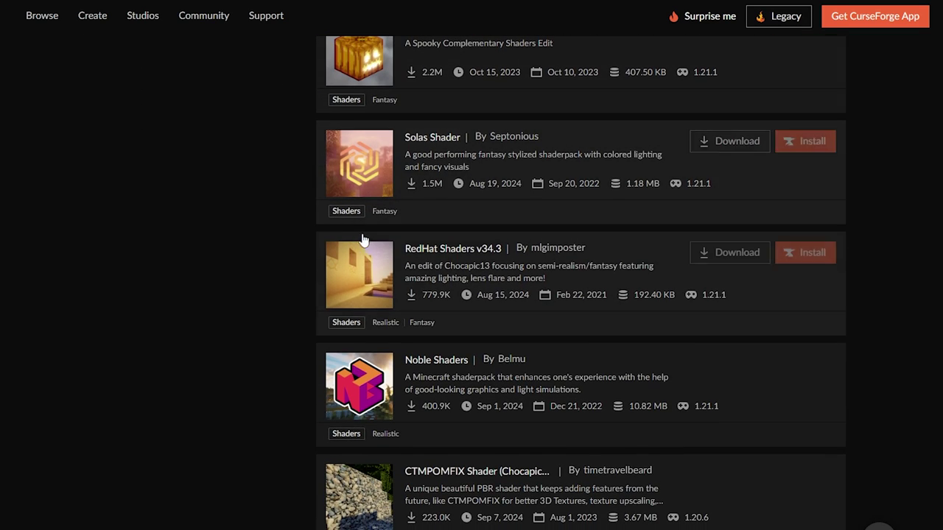
scroll(320, 221, down, 2)
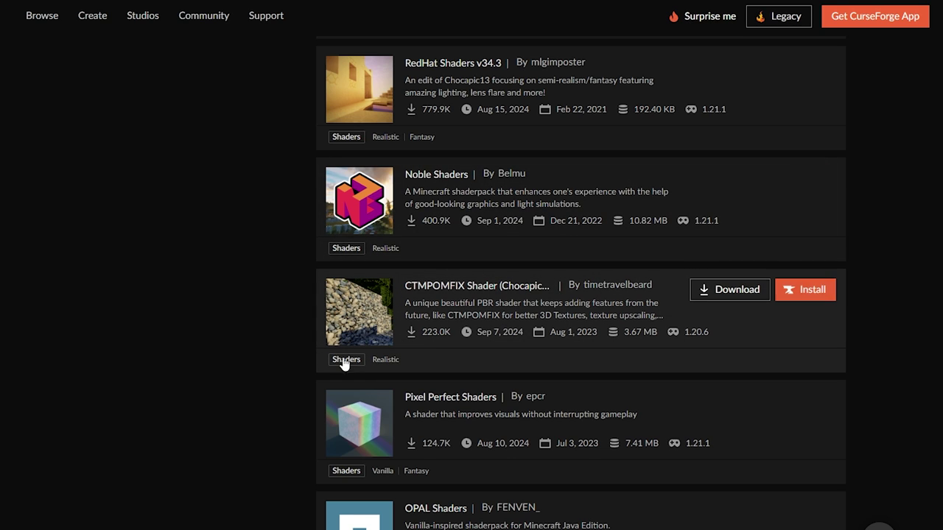
mouse_move(384, 193)
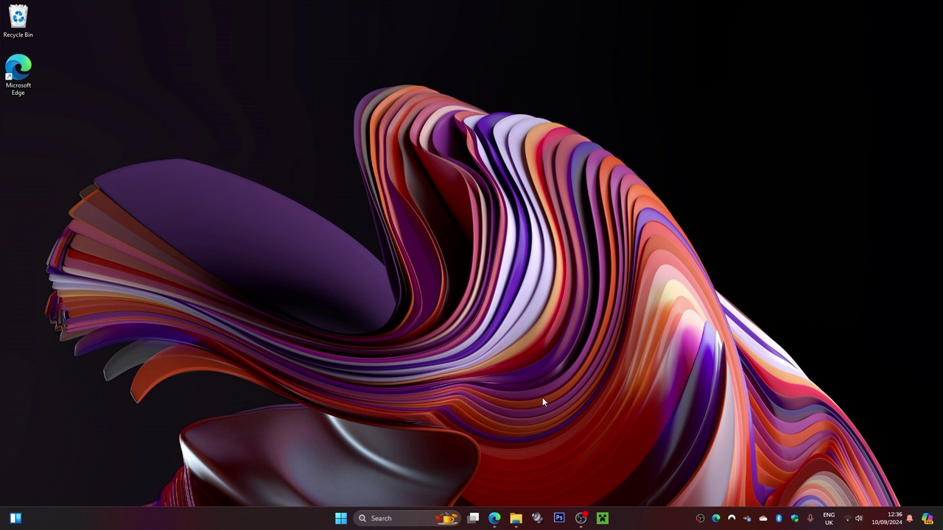
Move the OptiFine preview jar and BSLOriginal_v8.3 zip from Downloads onto the desktop, then close Downloads
click(516, 519)
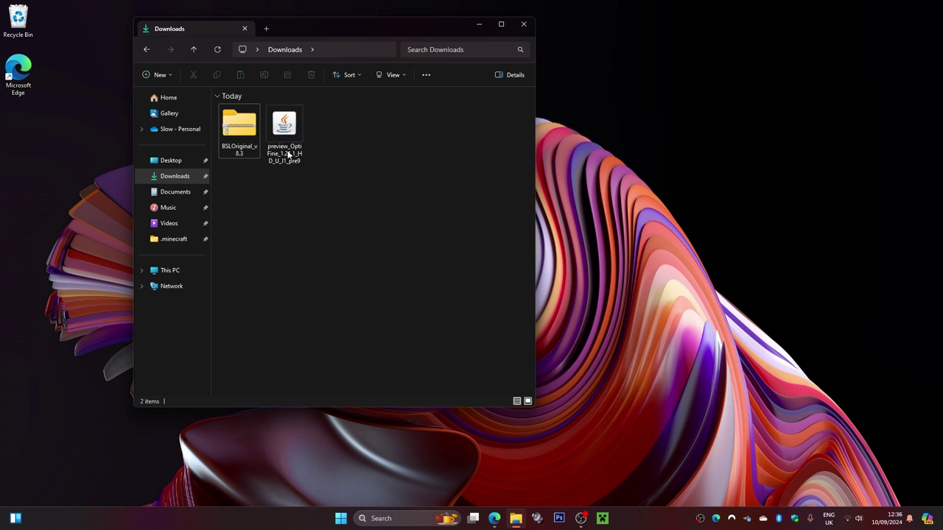
drag(230, 177, 302, 109)
drag(239, 125, 595, 125)
click(524, 24)
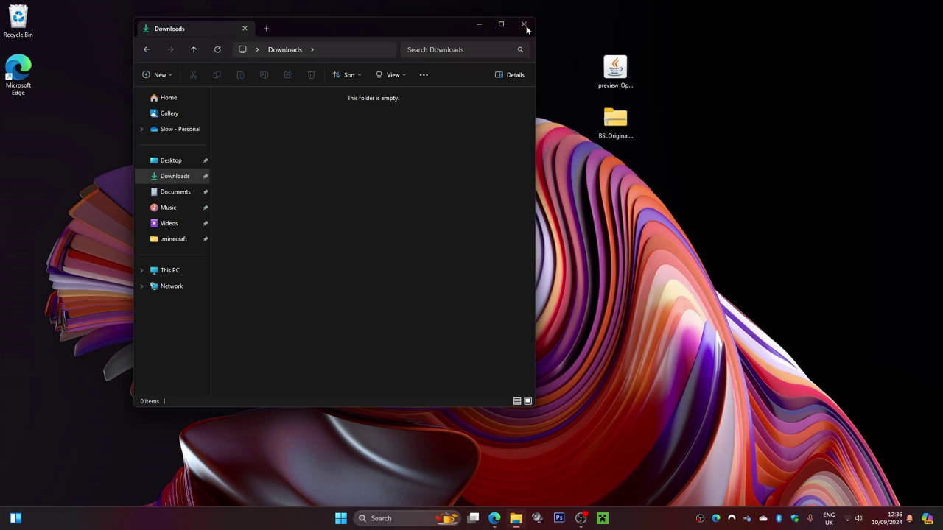
Reposition the two downloaded files on the desktop
drag(551, 46, 621, 144)
drag(615, 120, 504, 121)
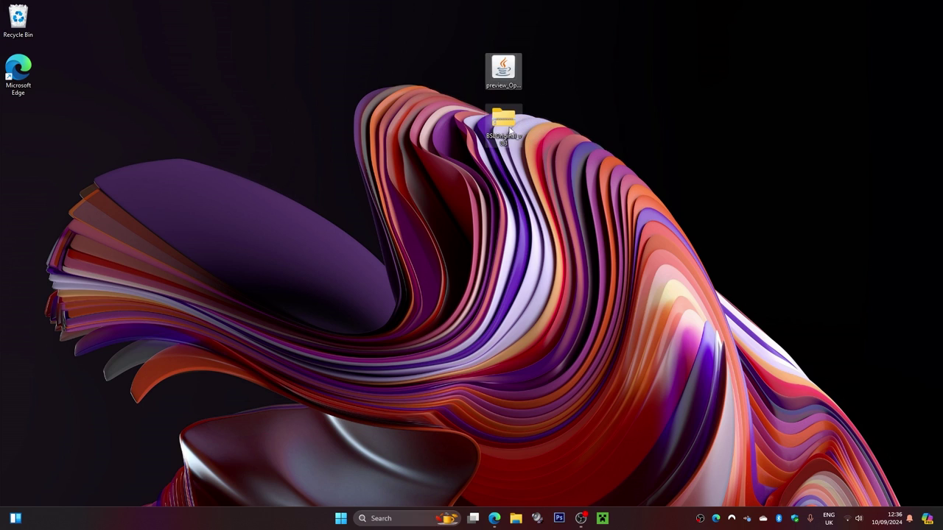
click(561, 120)
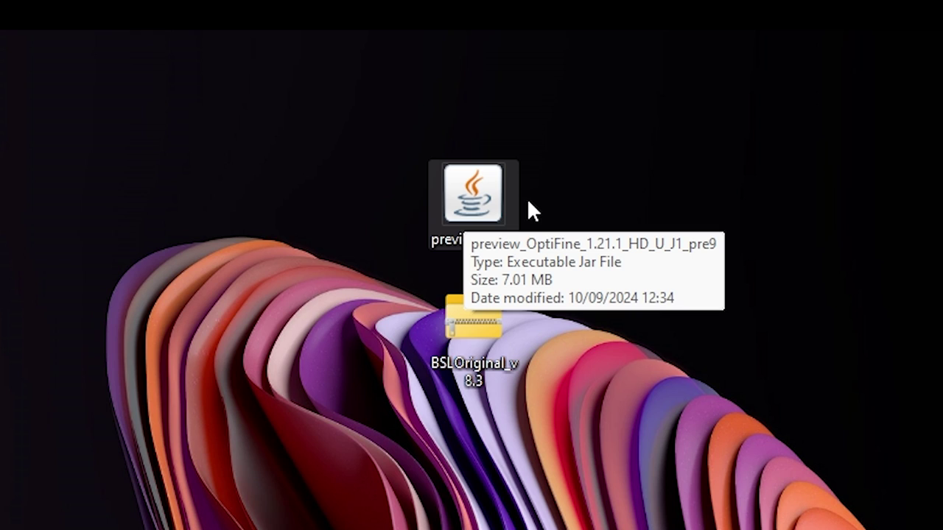
Launch the OptiFine 1.21.1 J1 pre9 jar with Java to start its installer
right_click(477, 199)
mouse_move(546, 332)
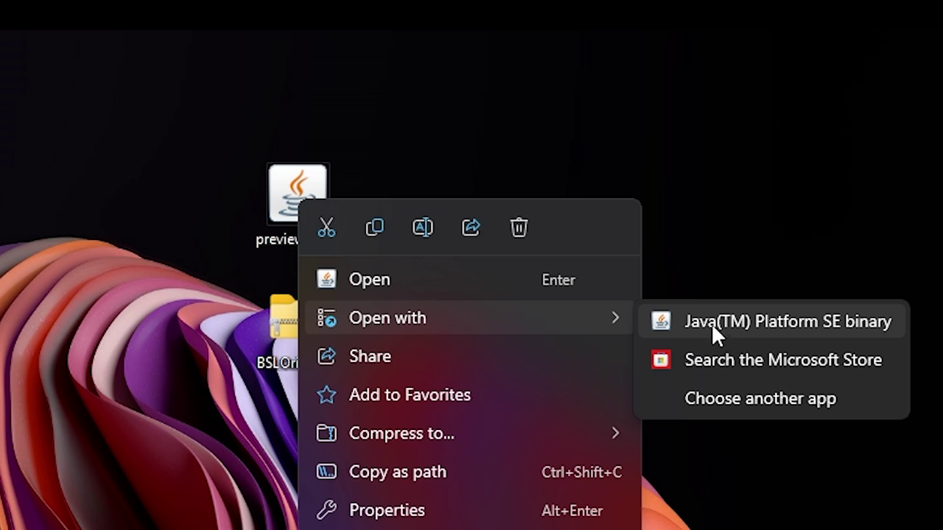
click(698, 321)
drag(221, 142, 373, 248)
right_click(286, 219)
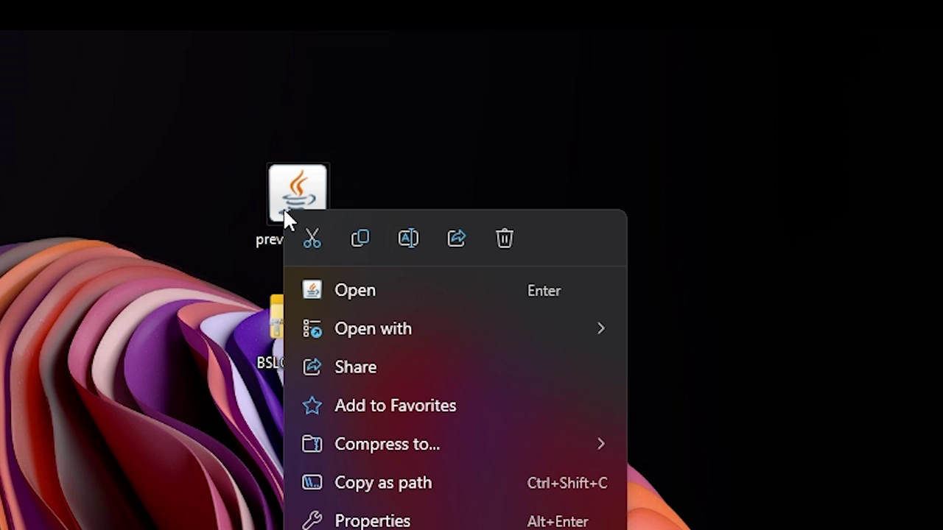
mouse_move(526, 329)
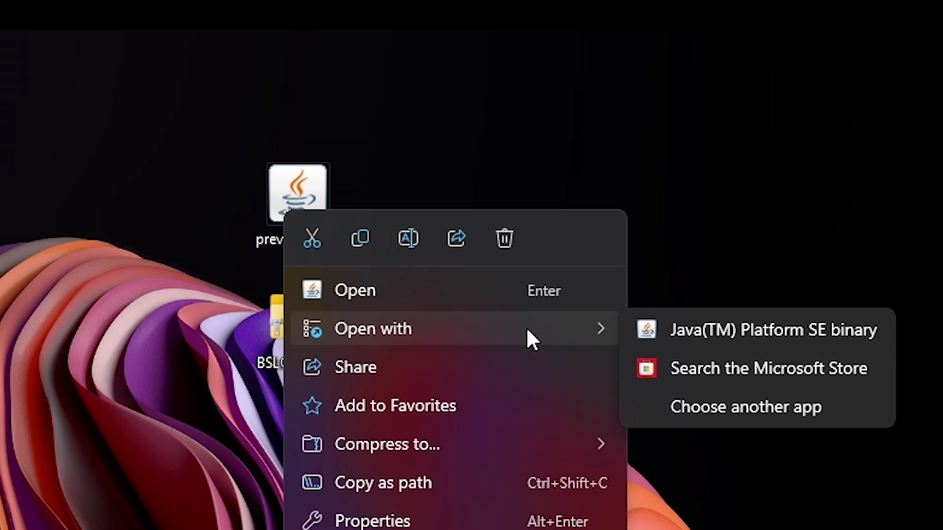
click(679, 332)
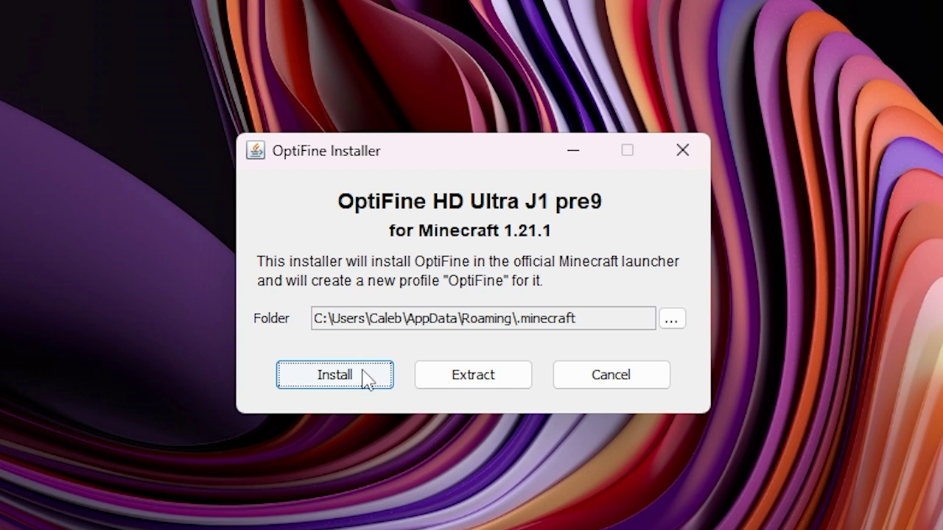
Install OptiFine HD Ultra J1 pre9, acknowledge the success message, and delete the installer jar
click(338, 385)
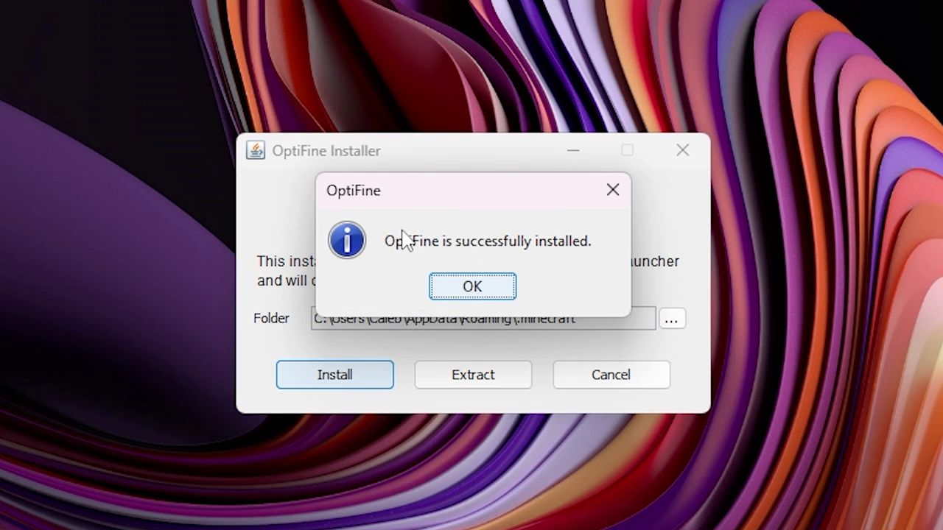
click(453, 290)
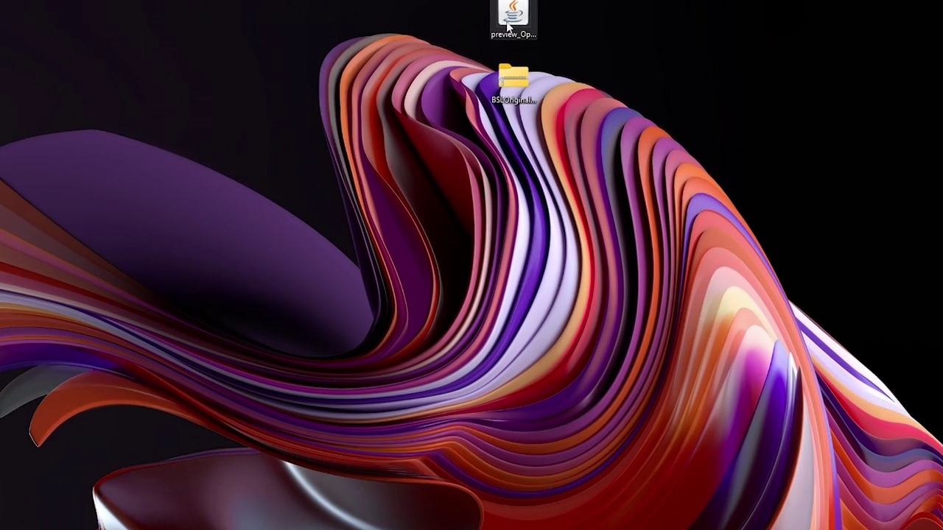
drag(342, 123, 13, 22)
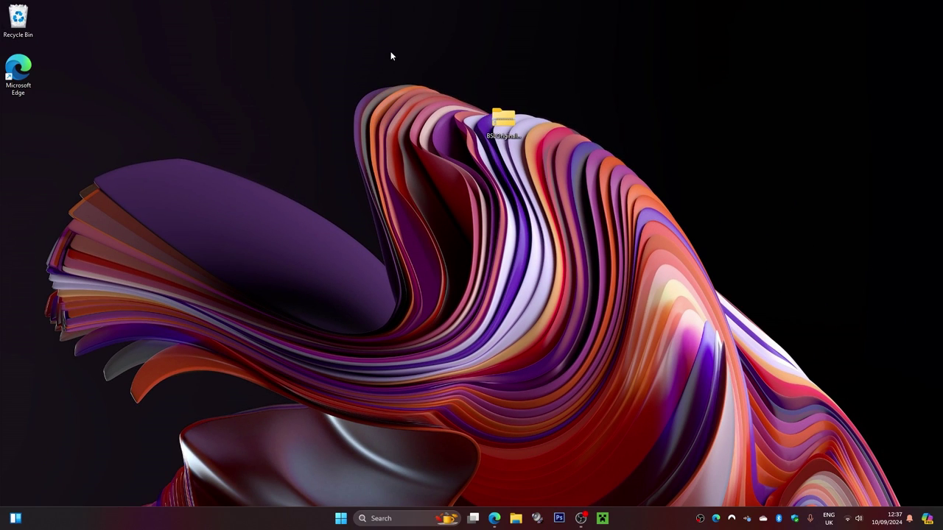
Start the Minecraft Launcher and keep OptiFine as the selected installation
click(603, 519)
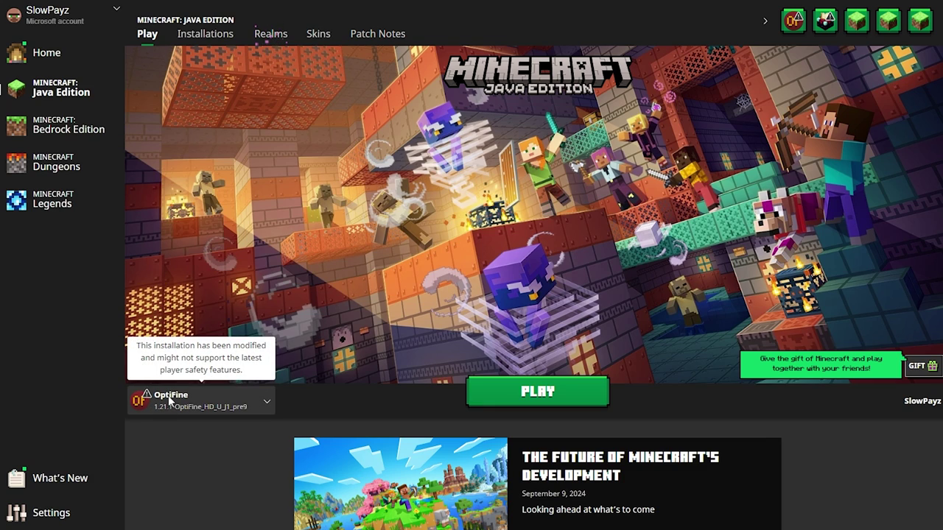
mouse_move(187, 408)
click(267, 406)
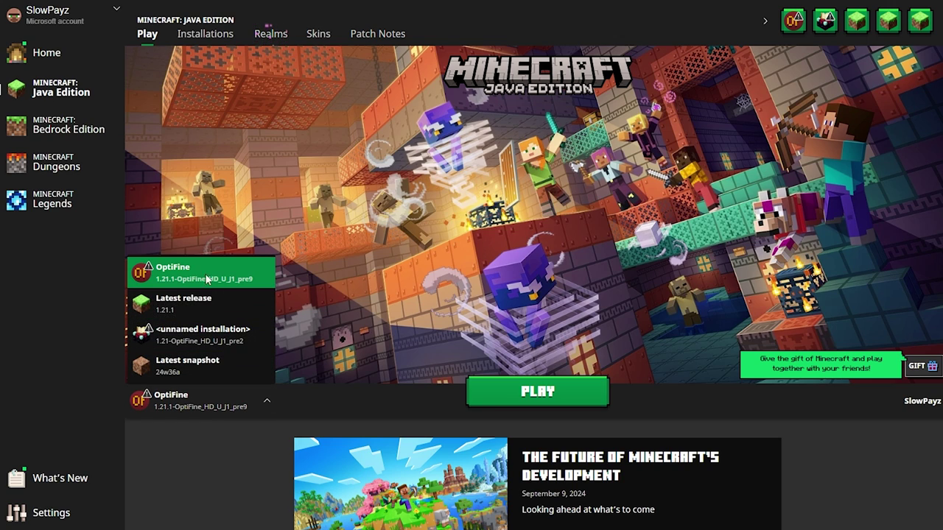
click(191, 276)
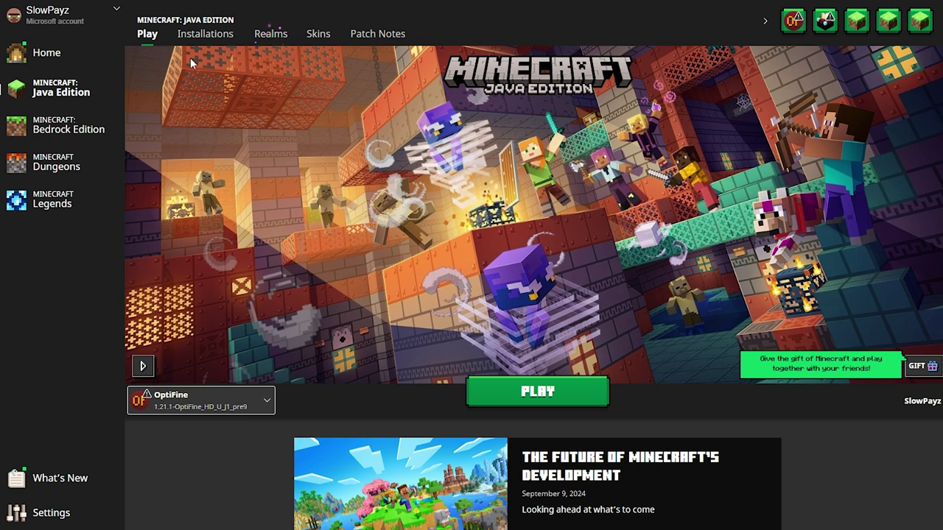
Create a new installation using release 1.21.1-OptiFine_HD_U_J1_pre9 and launch the game
click(190, 37)
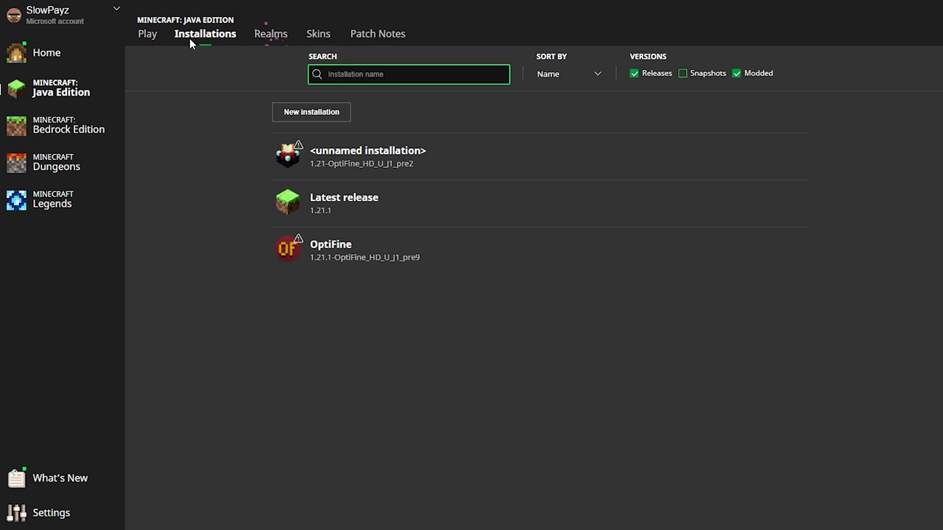
click(308, 114)
click(385, 168)
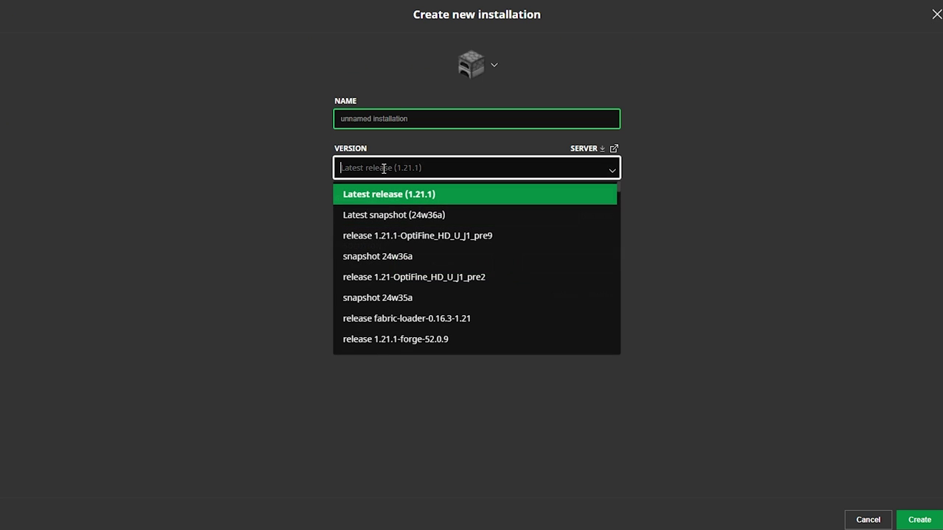
click(417, 236)
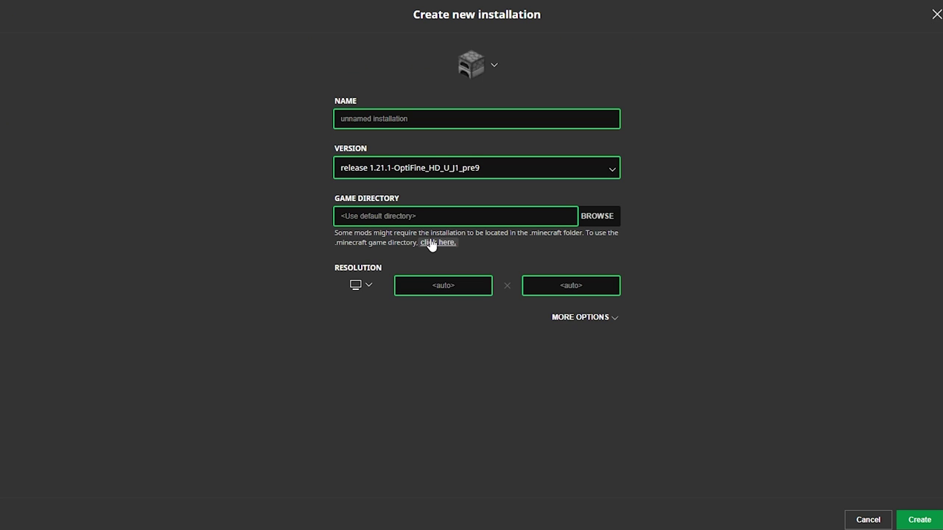
click(476, 71)
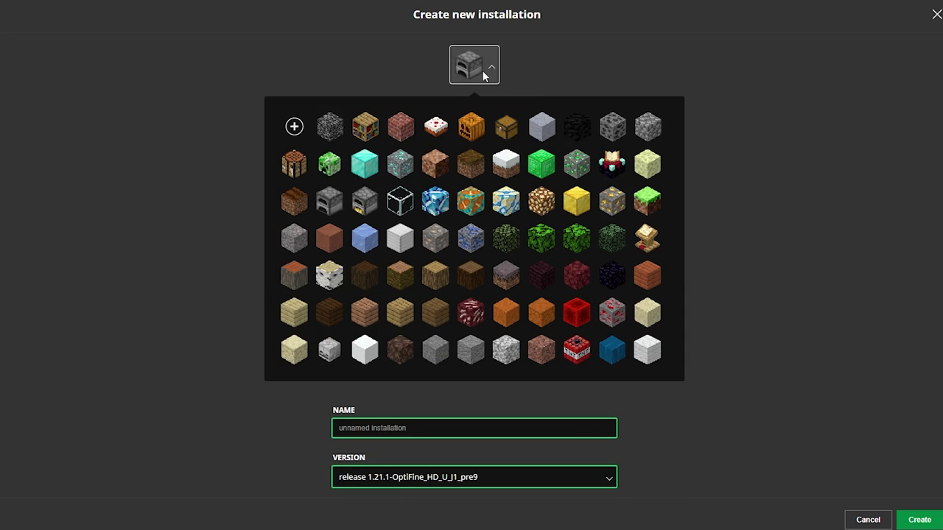
click(504, 74)
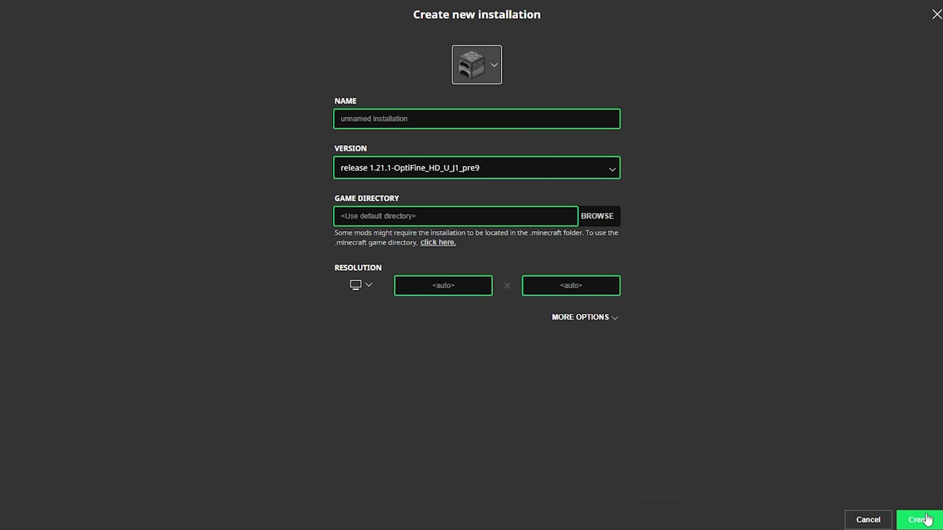
click(921, 520)
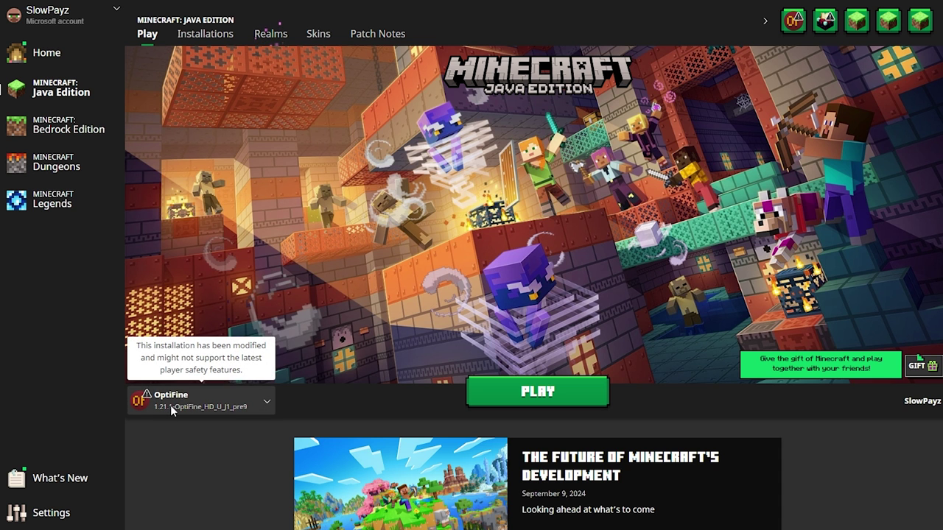
click(496, 395)
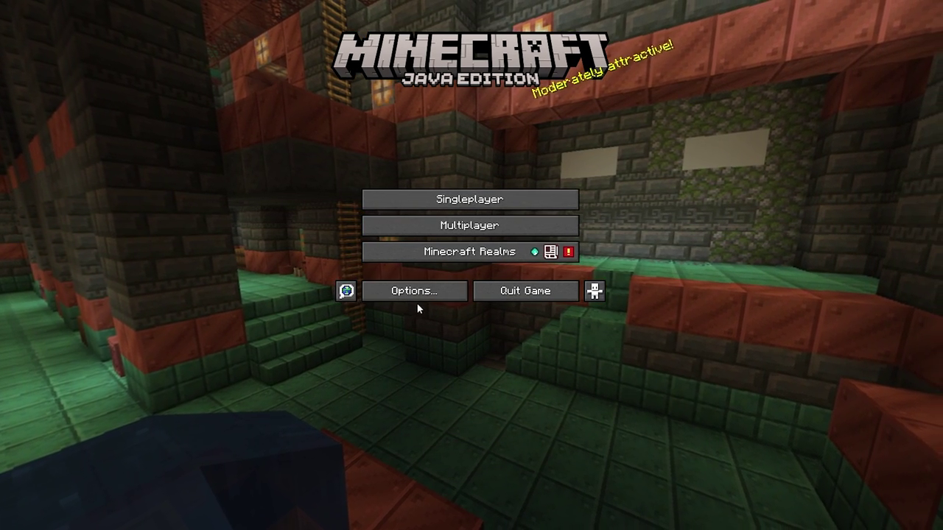
Go through Options, Video Settings and Shaders to find BSLOriginal_v8.3.zip, then open the shaderpacks folder
click(415, 294)
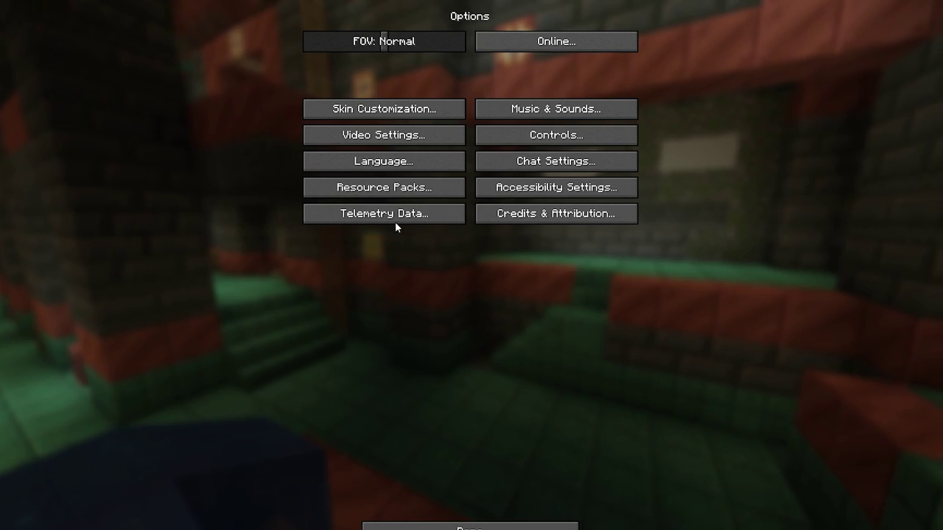
click(367, 138)
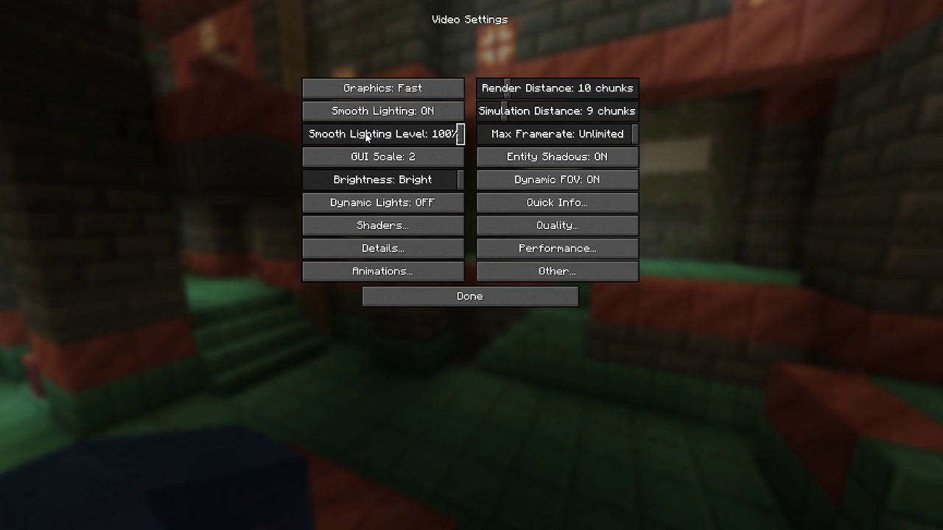
click(381, 226)
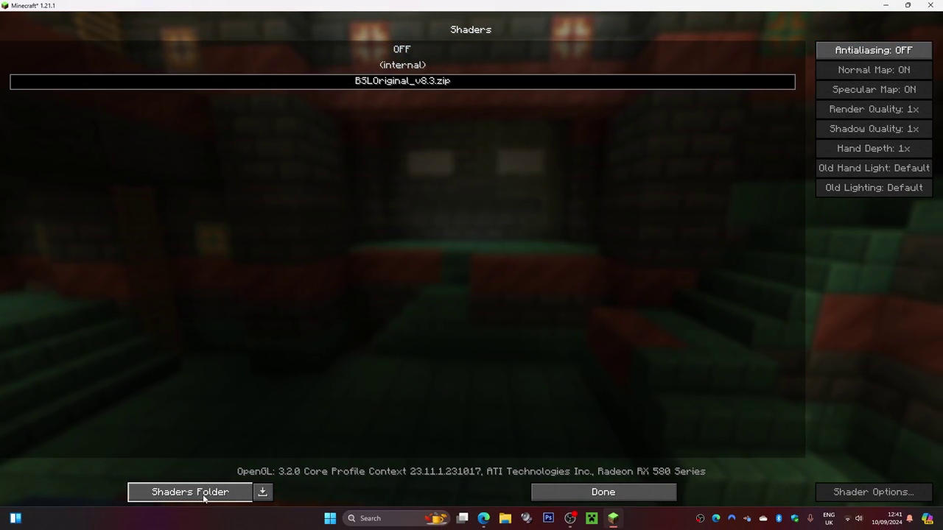
click(204, 498)
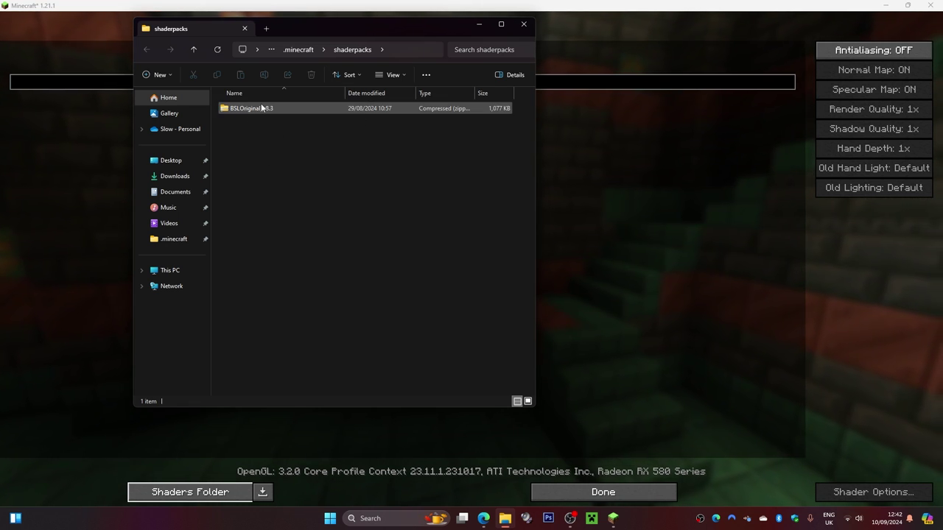
Minimise Minecraft and drag the desktop BSLOriginal_v8.3 zip into shaderpacks, keeping the existing copy
click(879, 8)
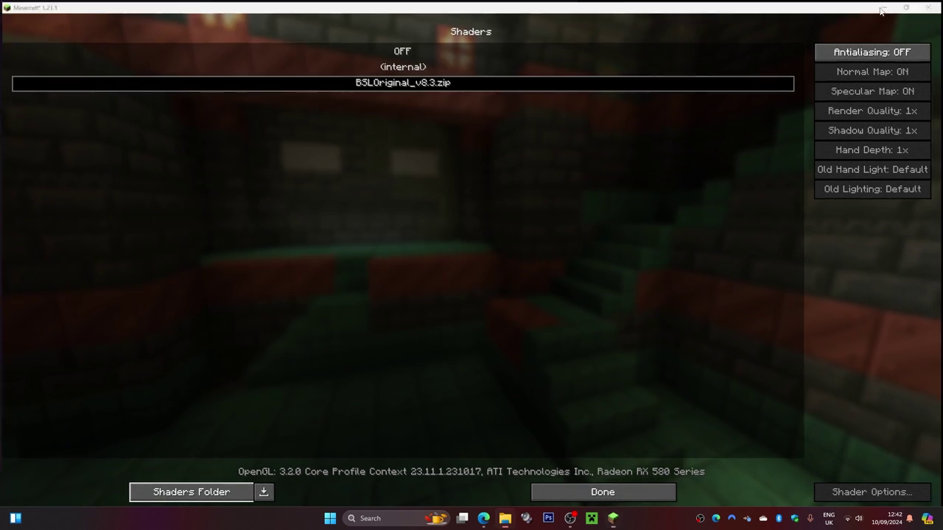
click(886, 6)
drag(579, 118, 302, 171)
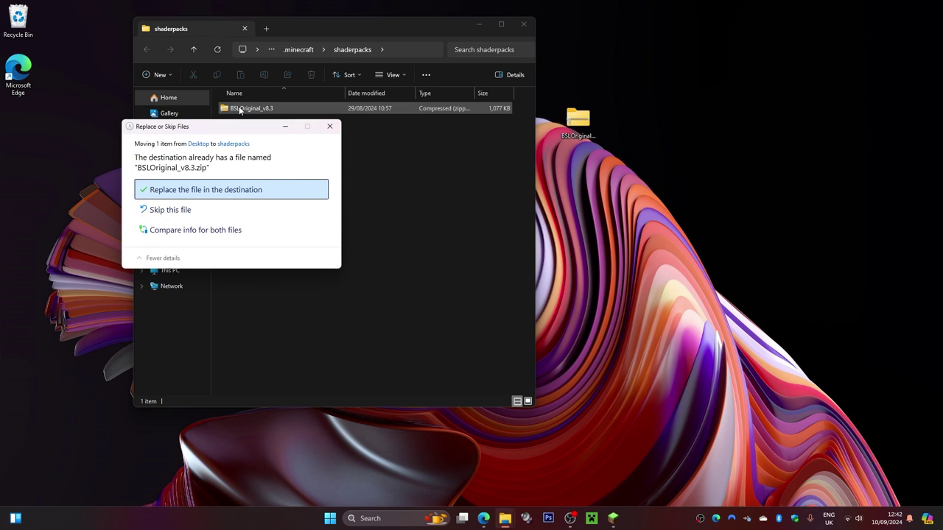
click(329, 127)
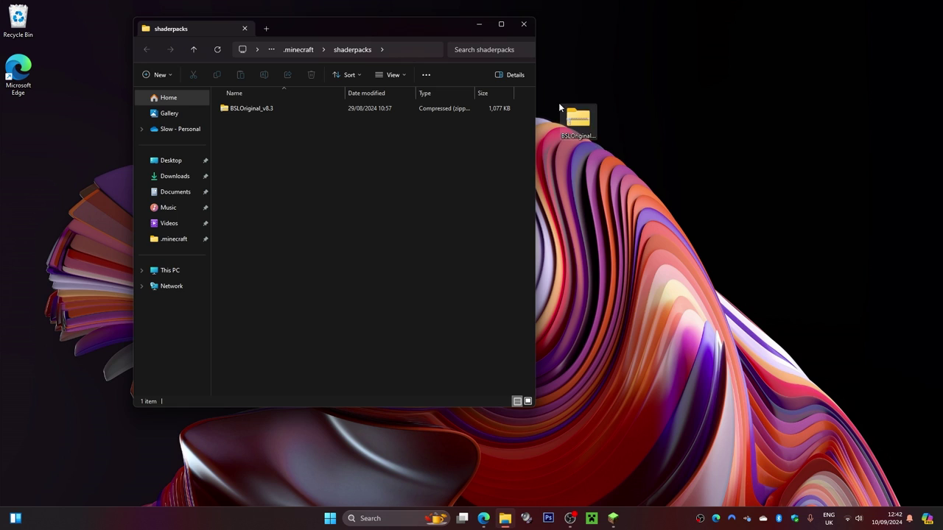
drag(580, 126, 351, 226)
key(Escape)
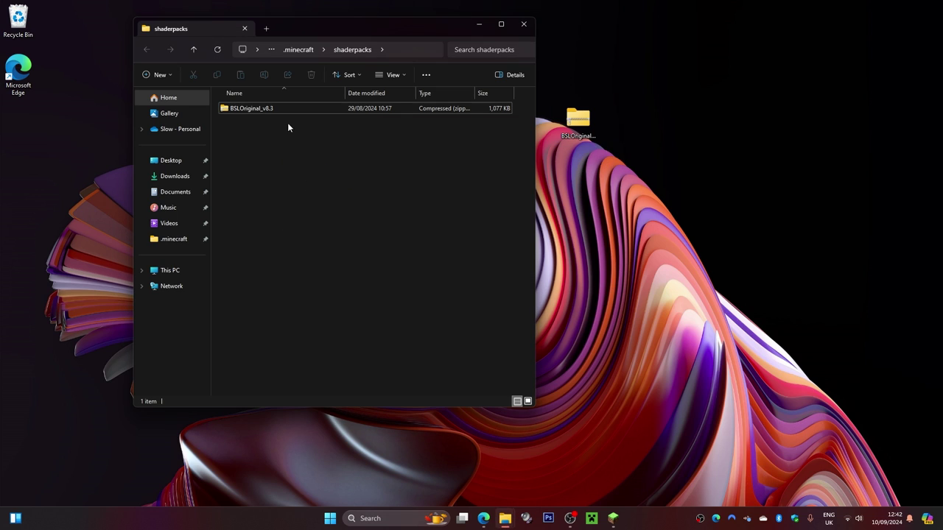
Check BSLOriginal_v8.3 is in shaderpacks, close the folder, and bring Minecraft back
click(234, 108)
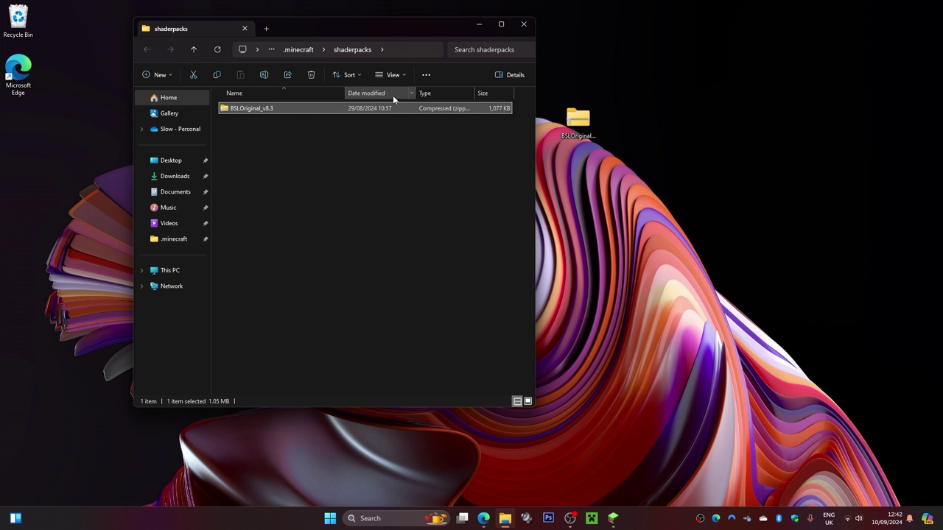
click(523, 24)
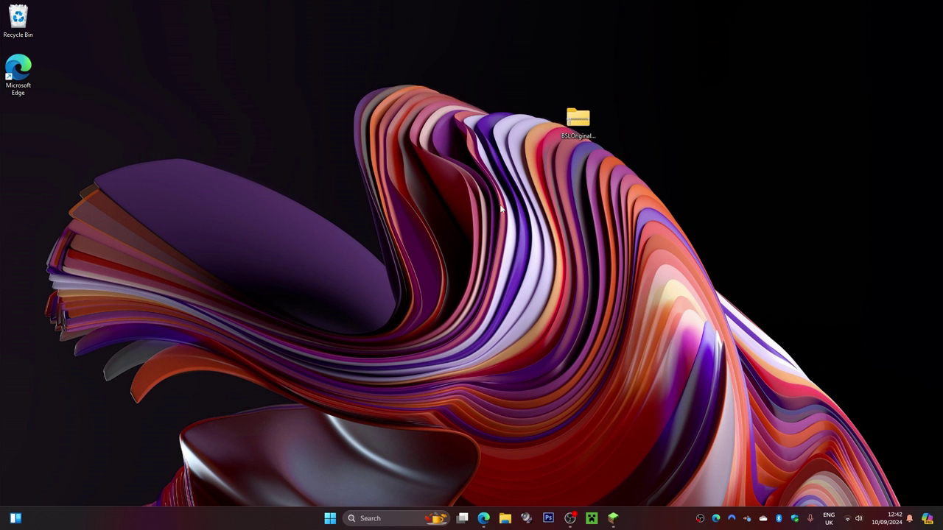
click(613, 518)
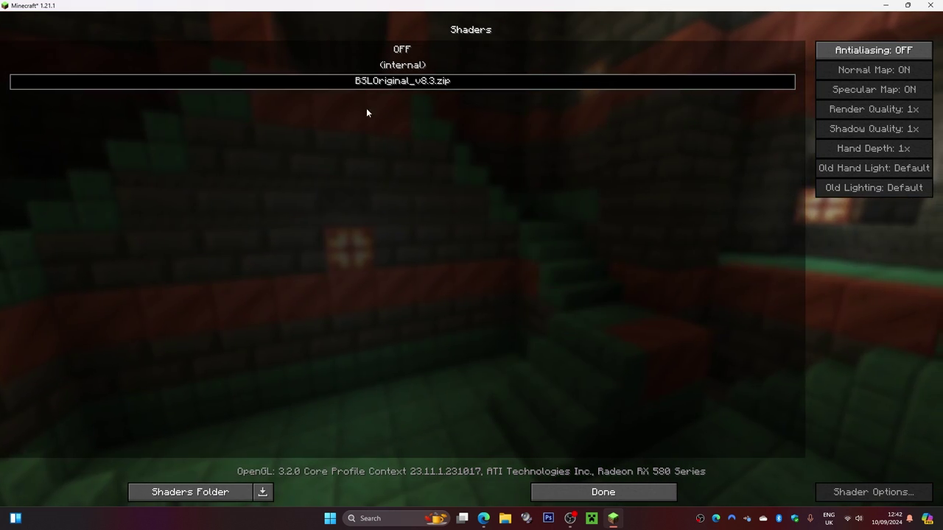
Select BSLOriginal_v8.3.zip in the Shaders list so the game reloads with it
click(380, 85)
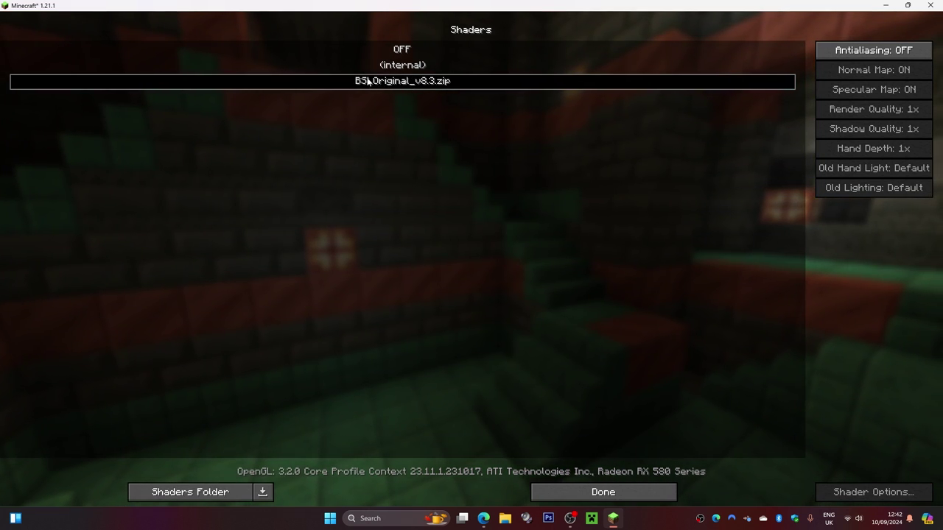
click(361, 79)
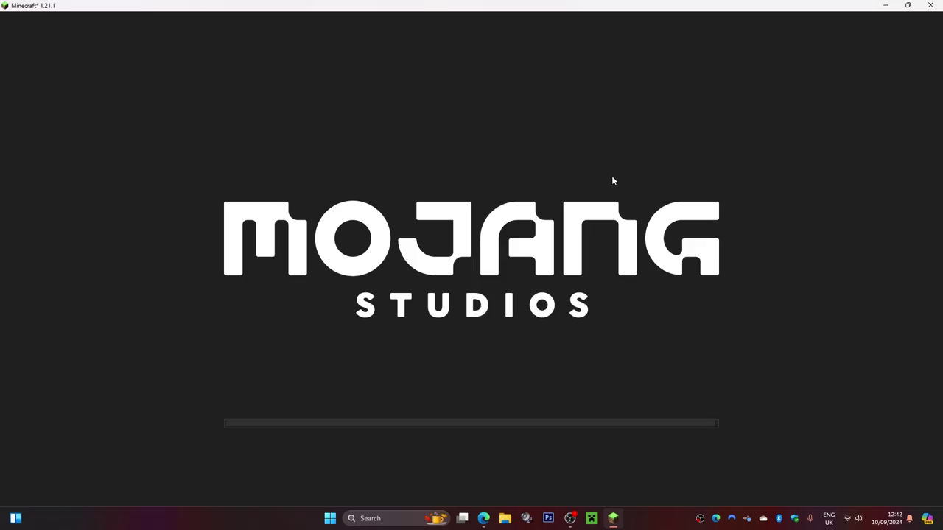